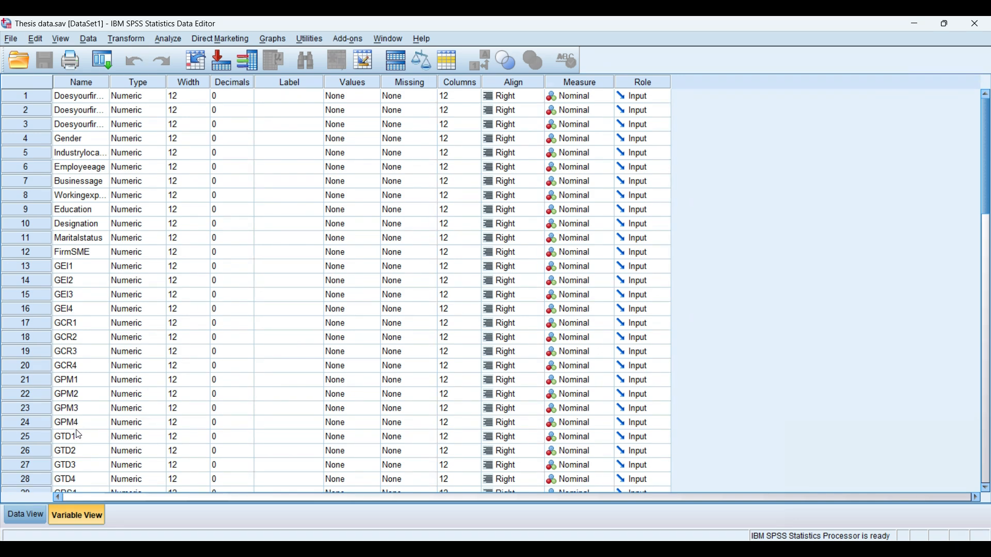
# Switch to the data view and highlight the four GEI1 to GEI4 item columns
pyautogui.click(32, 518)
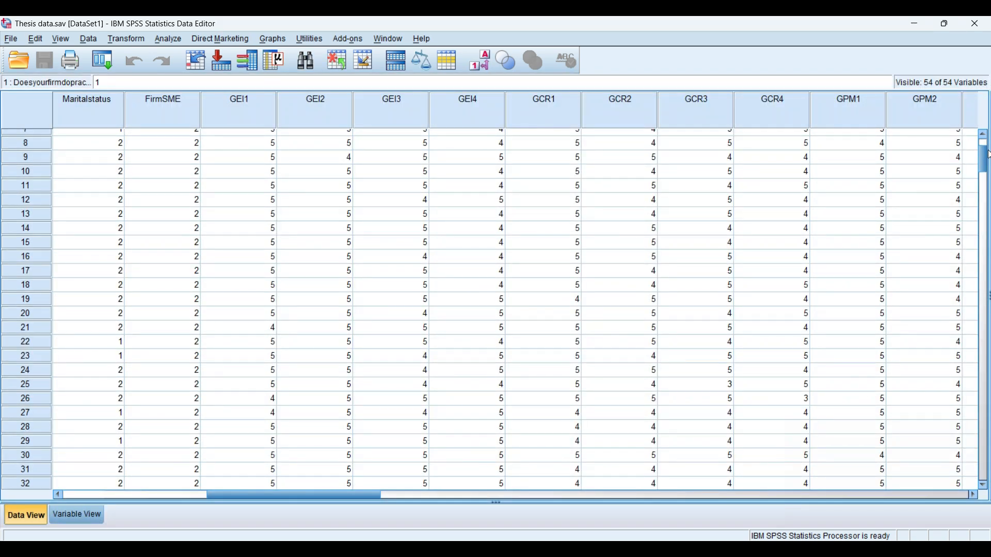
pyautogui.moveTo(983, 162); pyautogui.dragTo(982, 134)
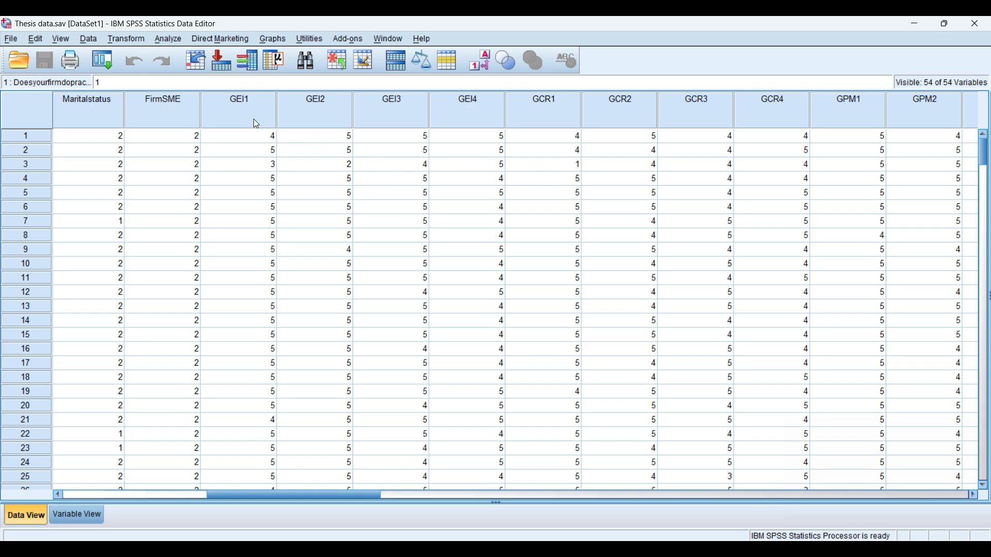
pyautogui.moveTo(250, 114); pyautogui.dragTo(450, 115)
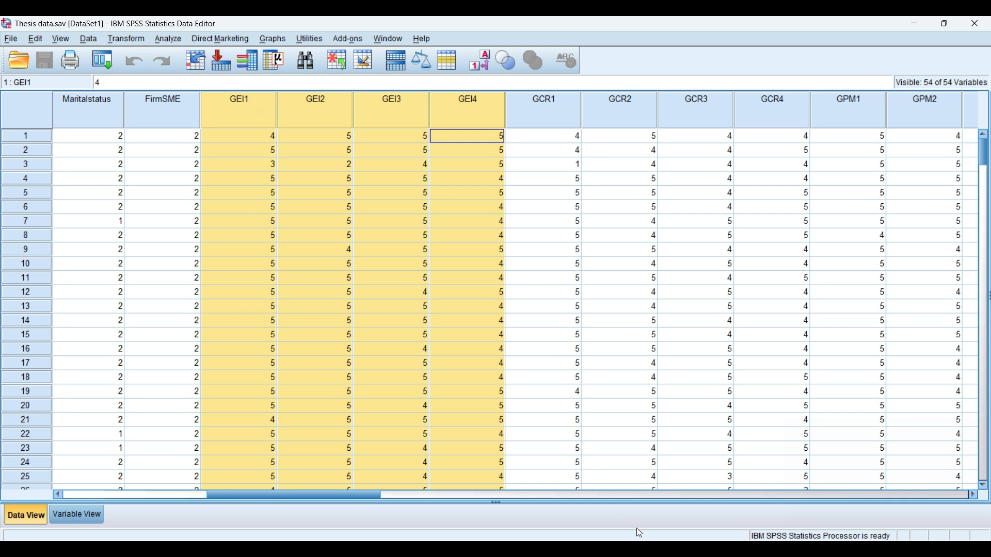
# Review the Green employee involvement items in the Survey Questionnaire document
pyautogui.click(656, 493)
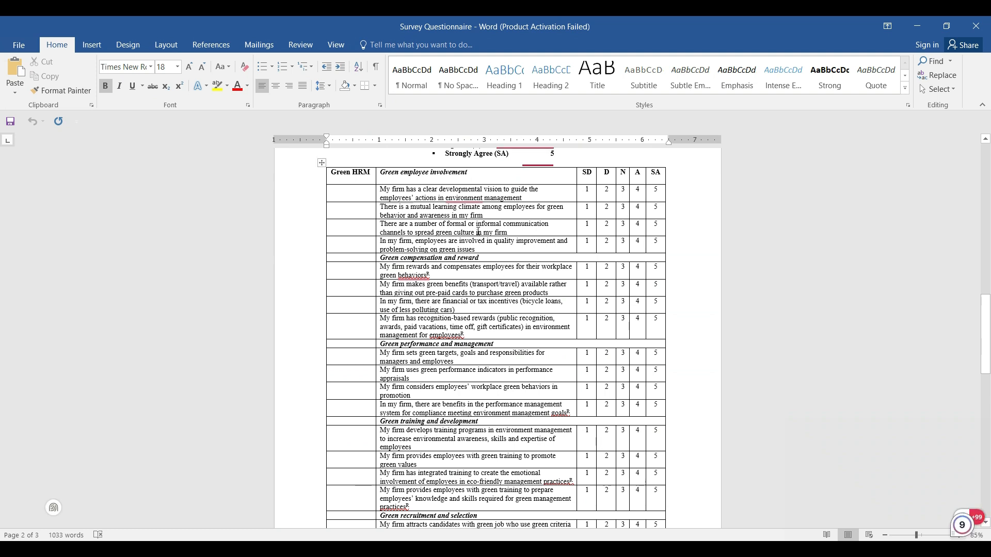
pyautogui.click(656, 549)
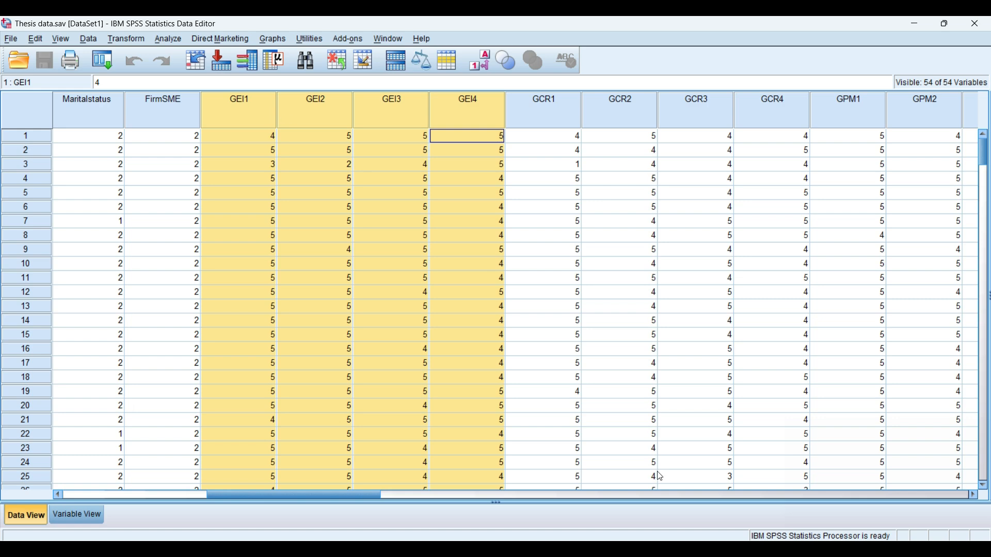
pyautogui.click(655, 549)
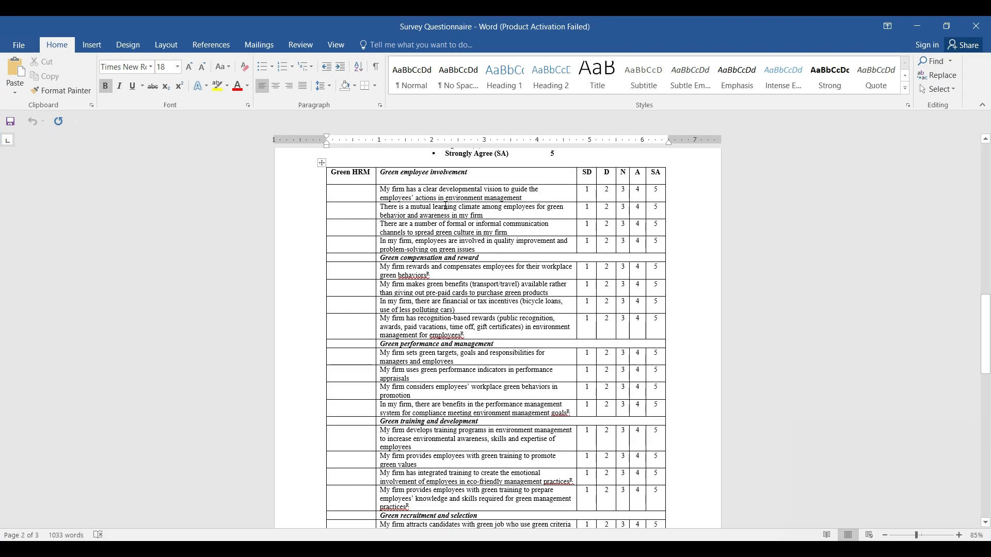
pyautogui.moveTo(469, 176); pyautogui.dragTo(387, 178)
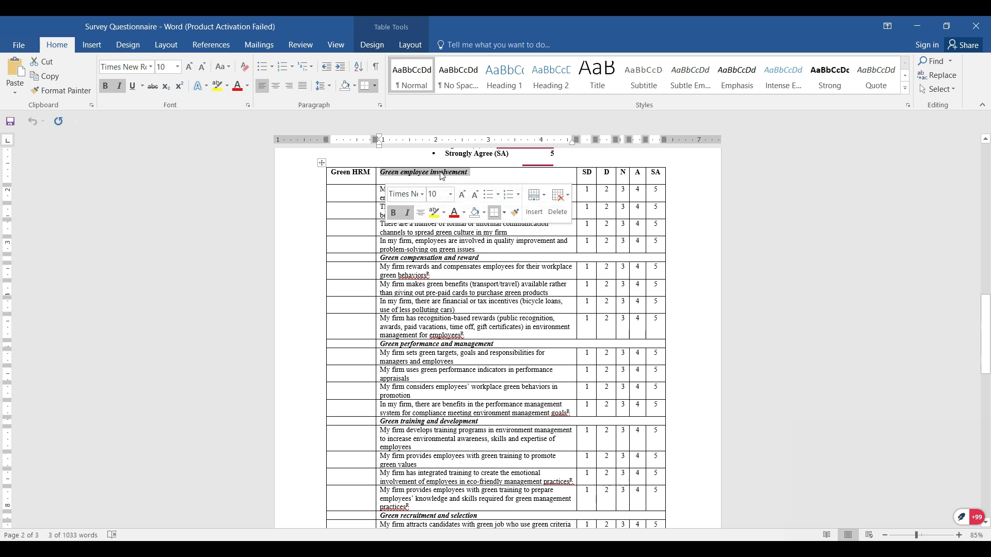
pyautogui.moveTo(470, 176); pyautogui.dragTo(380, 172)
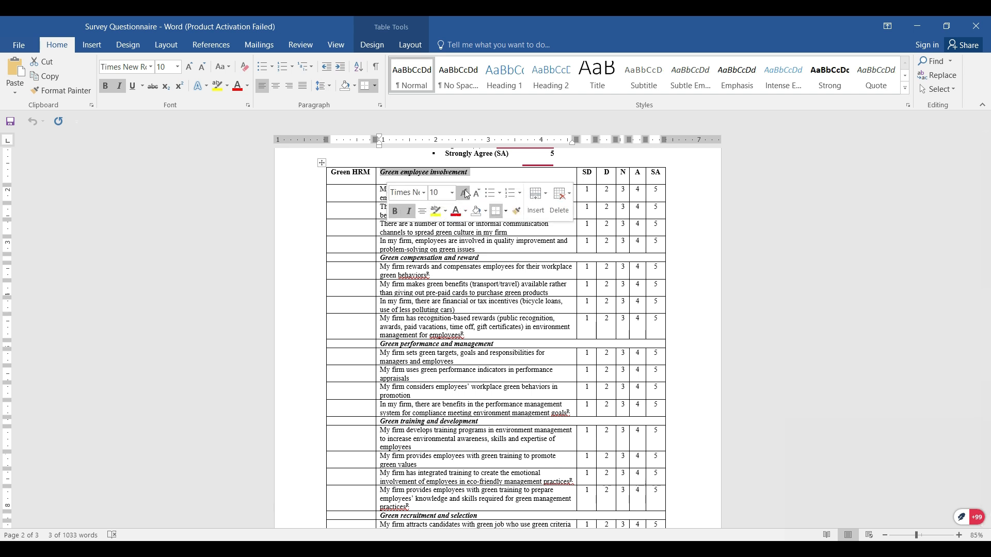
pyautogui.moveTo(383, 190); pyautogui.dragTo(406, 246)
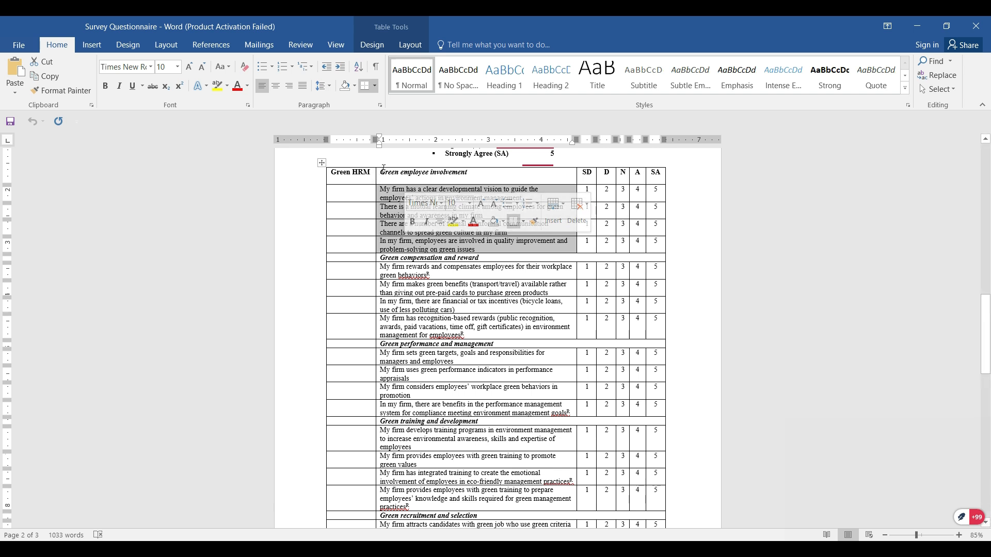
pyautogui.moveTo(382, 171); pyautogui.dragTo(470, 172)
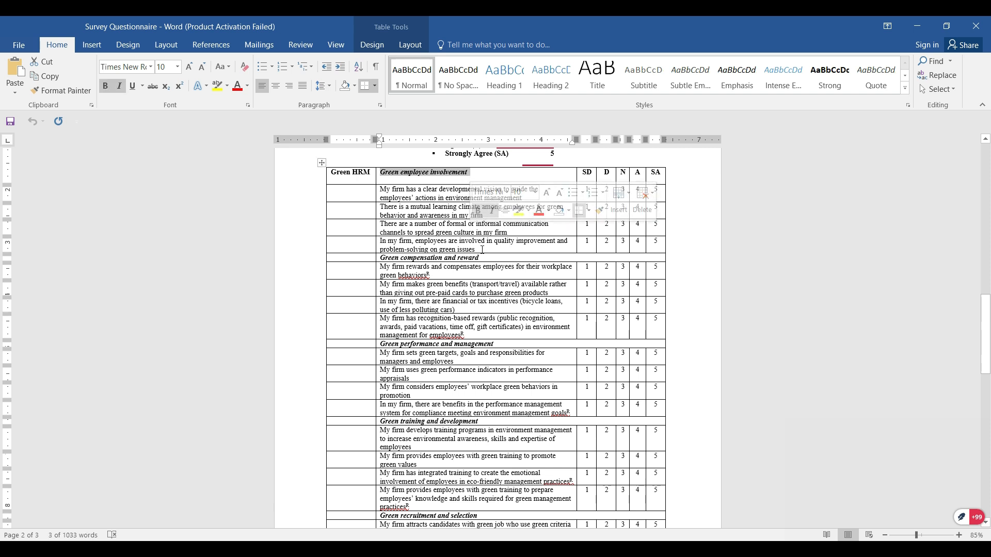
pyautogui.moveTo(475, 242); pyautogui.dragTo(389, 192)
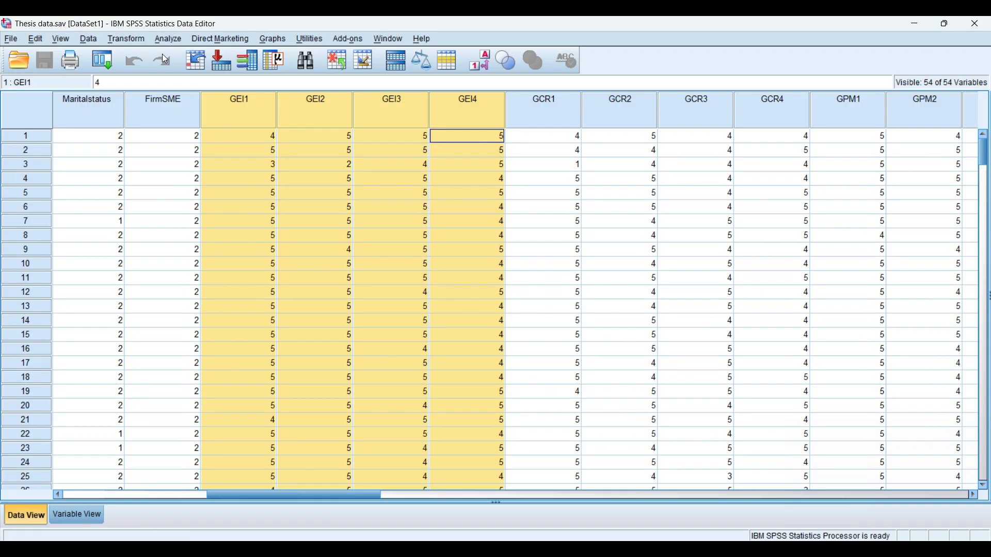
# Open Compute Variable and name the target variable Green_employee_involvement
pyautogui.click(128, 39)
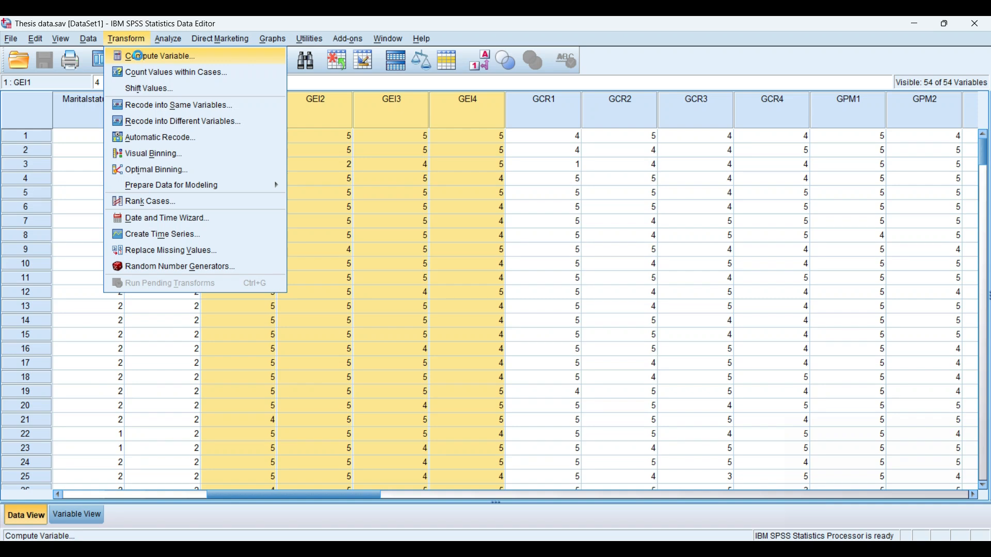
pyautogui.click(141, 60)
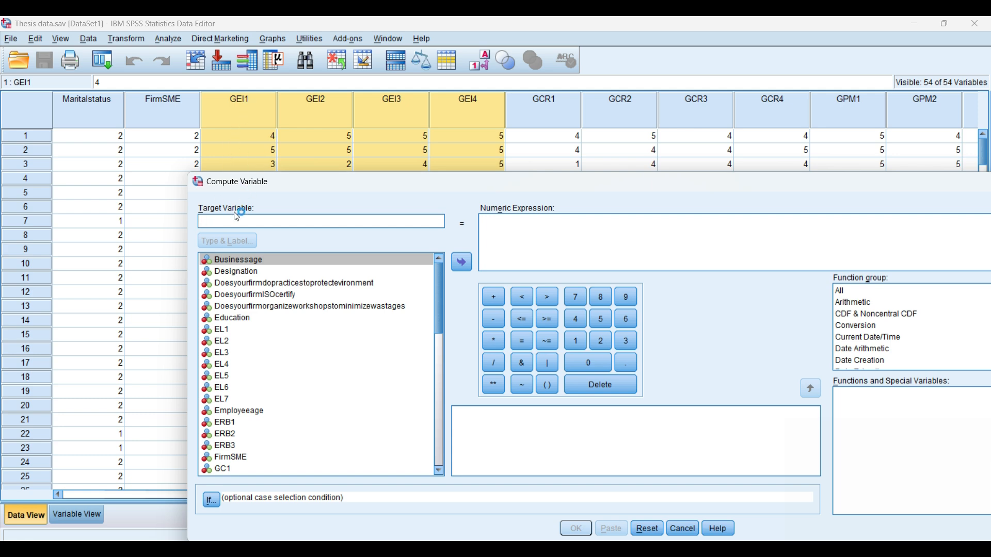
pyautogui.write('Green')
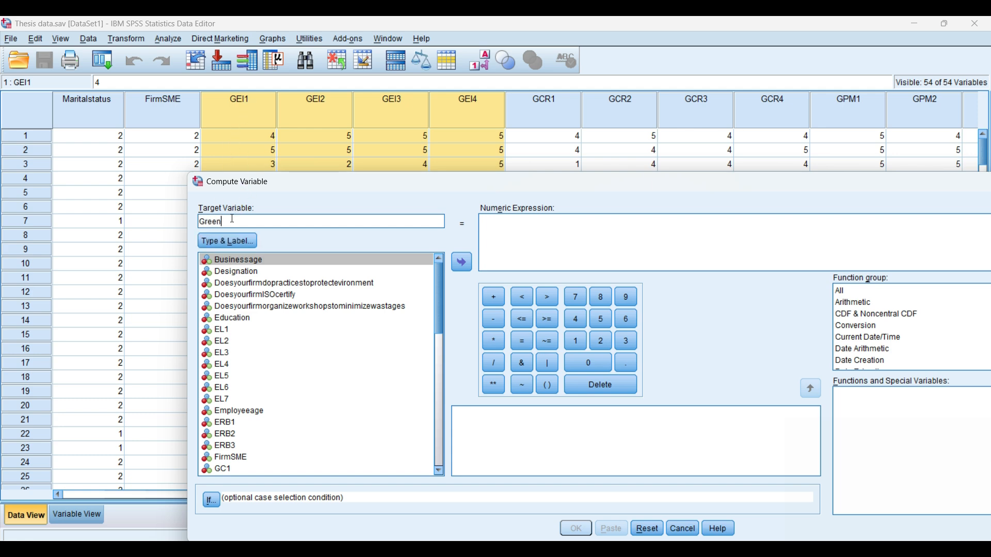
pyautogui.write(' _employee_involvement')
# Build the numeric expression (GEI1 + GEI2 + GEI3 + GEI4) by adding the four GEI items inside parentheses
pyautogui.click(510, 225)
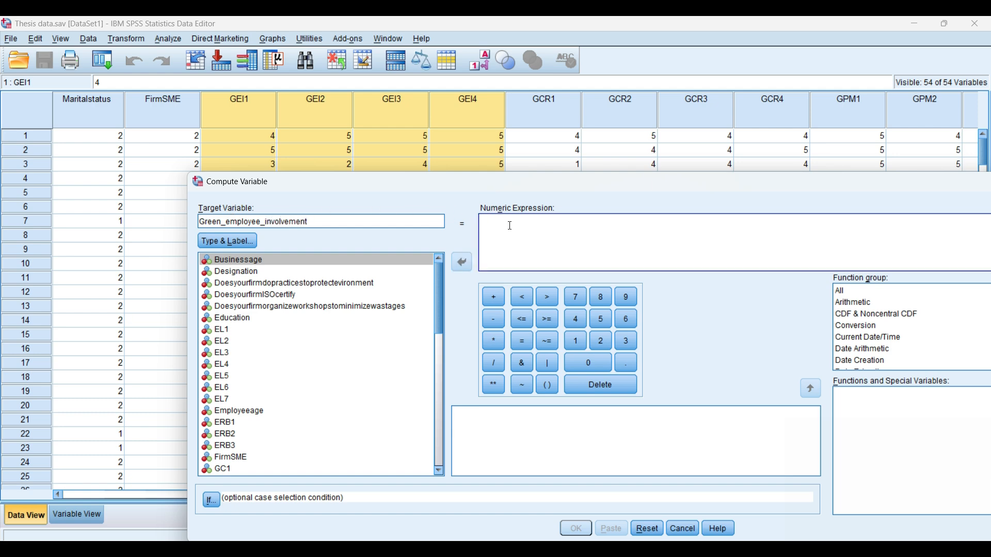
pyautogui.click(548, 384)
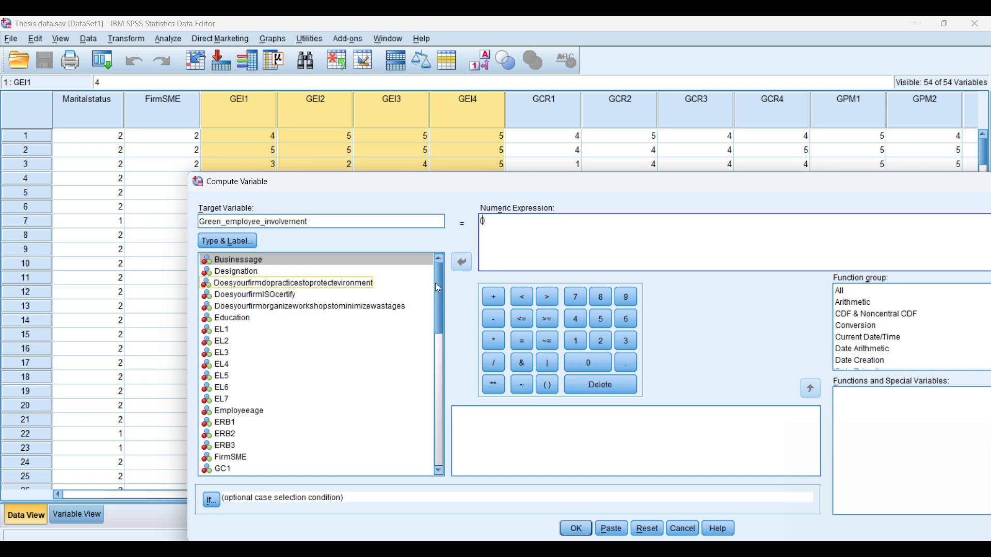
pyautogui.moveTo(440, 281); pyautogui.dragTo(438, 320)
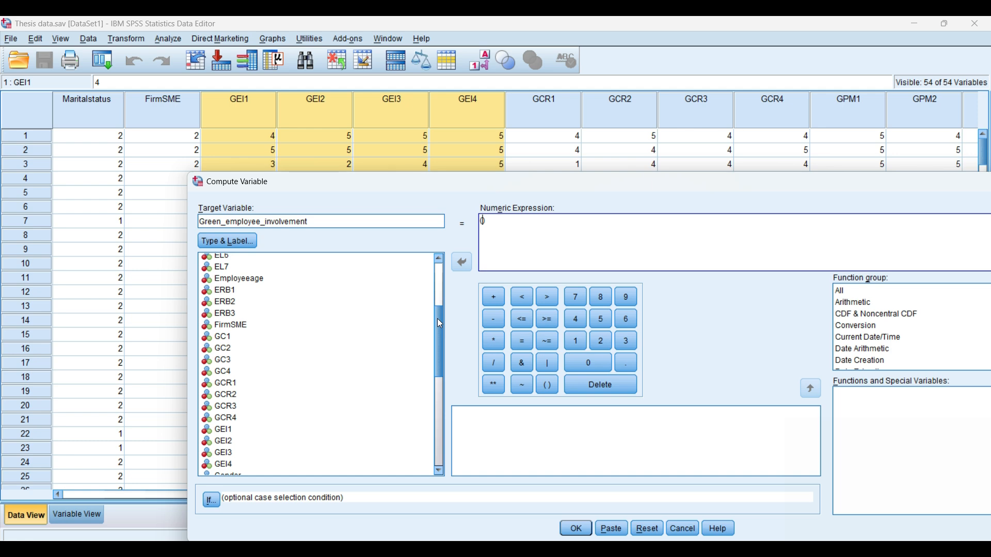
pyautogui.moveTo(440, 324); pyautogui.dragTo(439, 344)
pyautogui.click(227, 368)
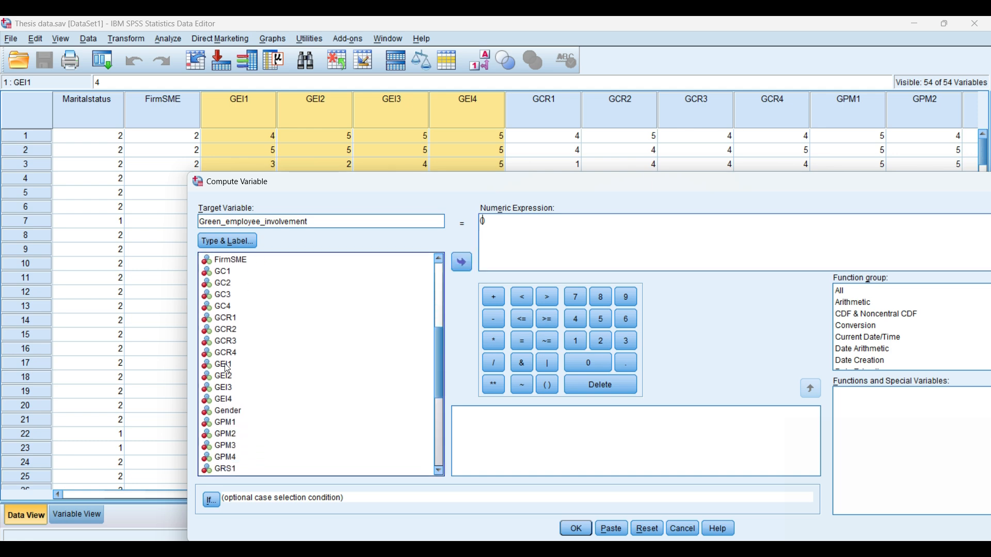
pyautogui.click(462, 262)
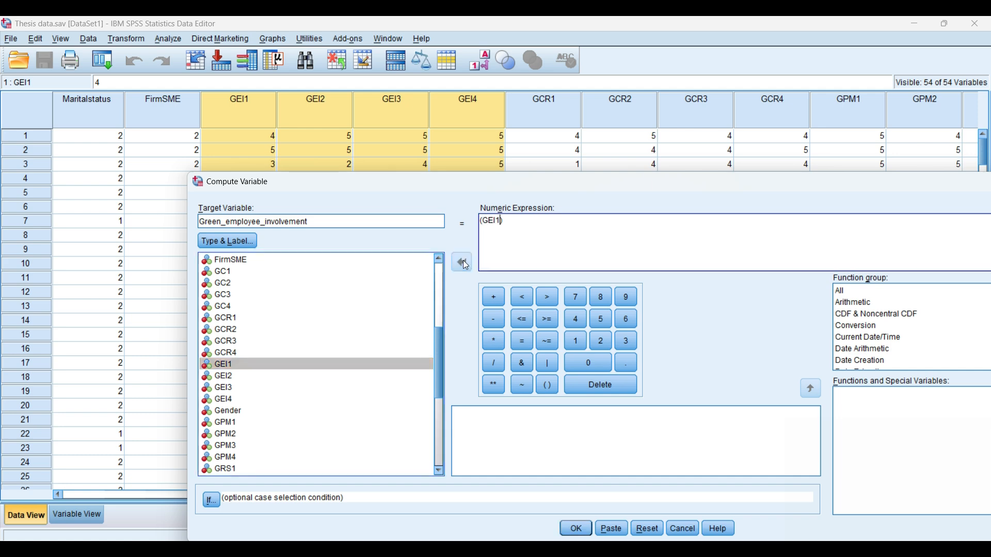
pyautogui.click(503, 296)
pyautogui.click(235, 380)
pyautogui.click(463, 262)
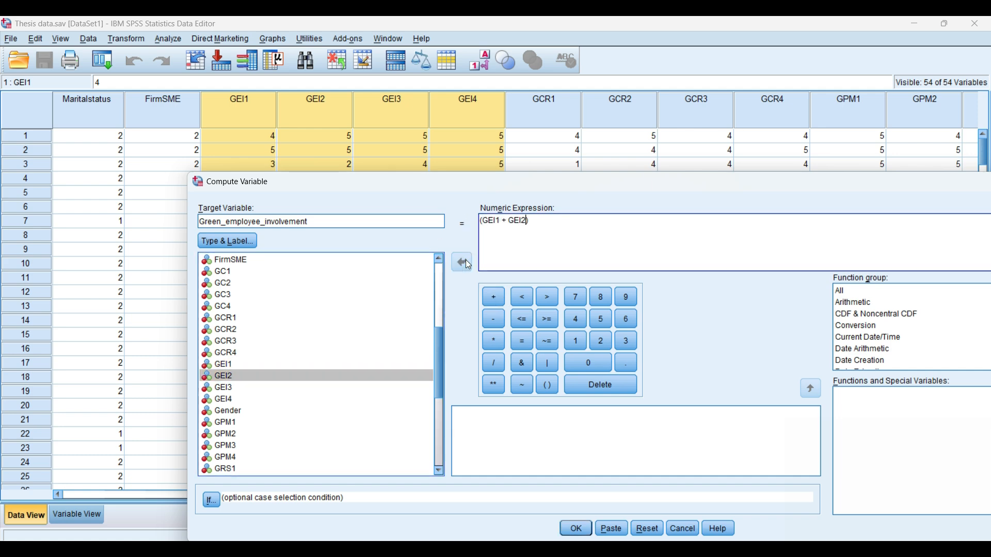
pyautogui.click(494, 304)
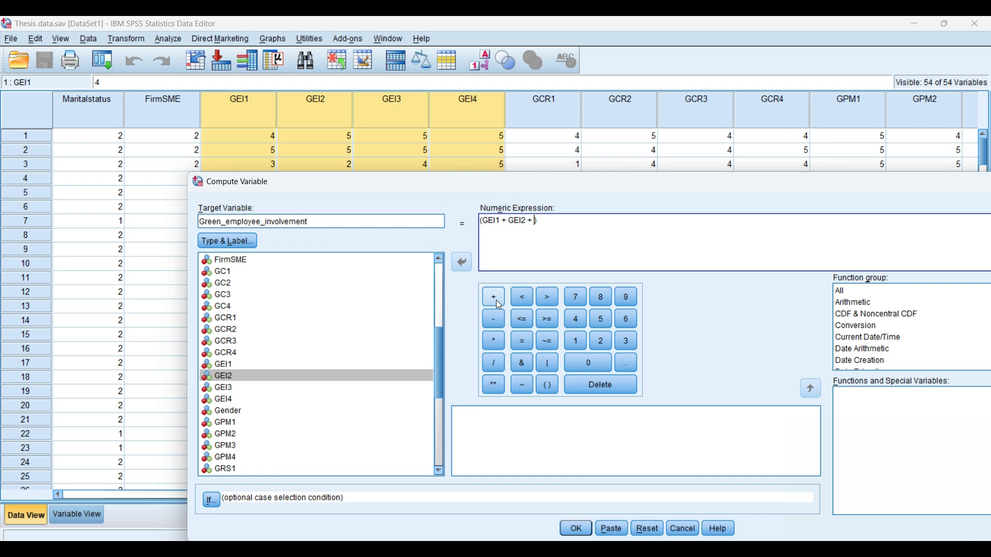
pyautogui.click(238, 388)
pyautogui.click(467, 266)
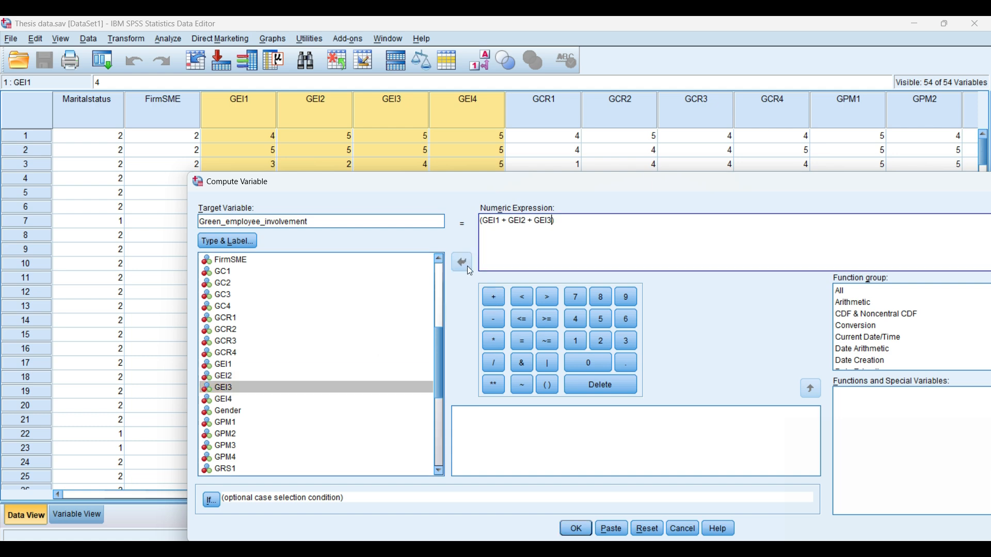
pyautogui.click(495, 302)
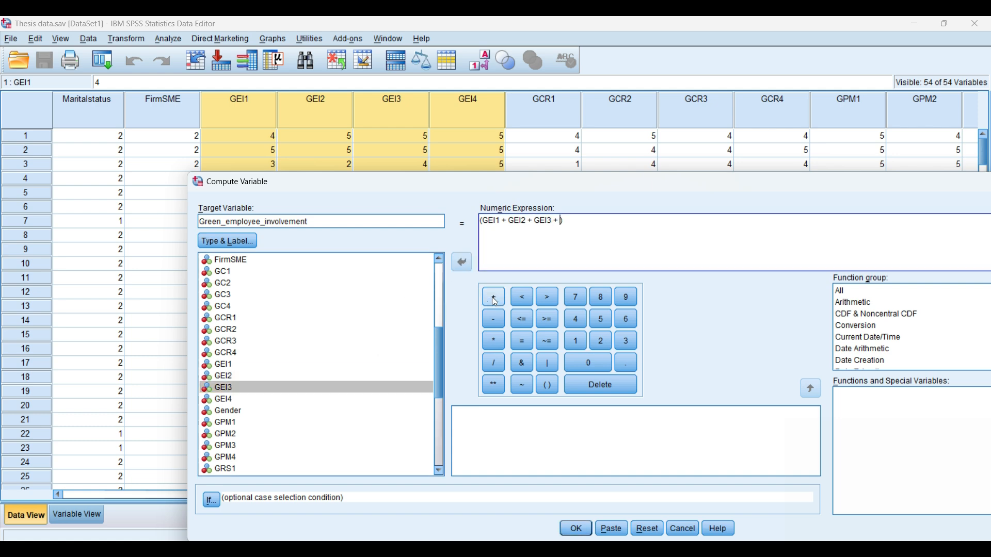
pyautogui.click(235, 399)
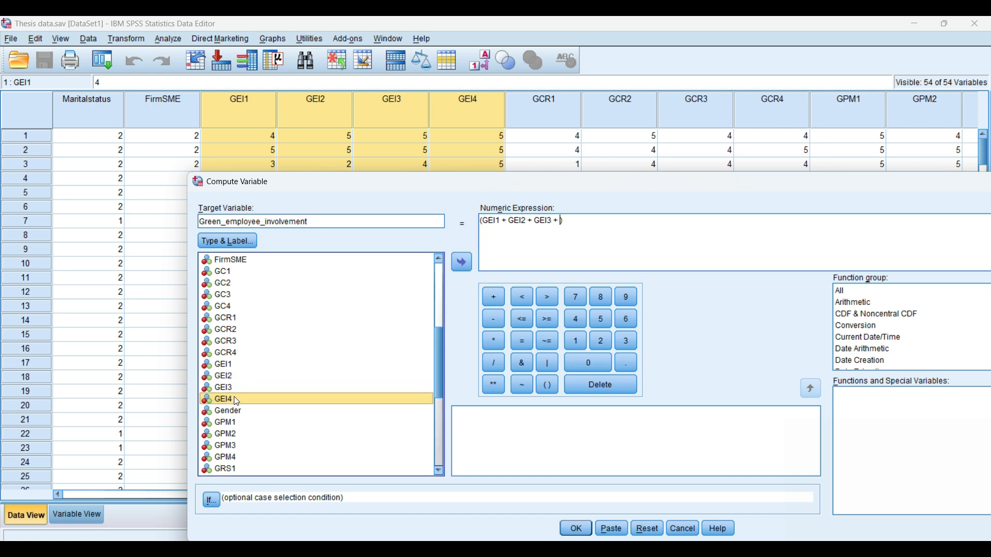
pyautogui.click(462, 263)
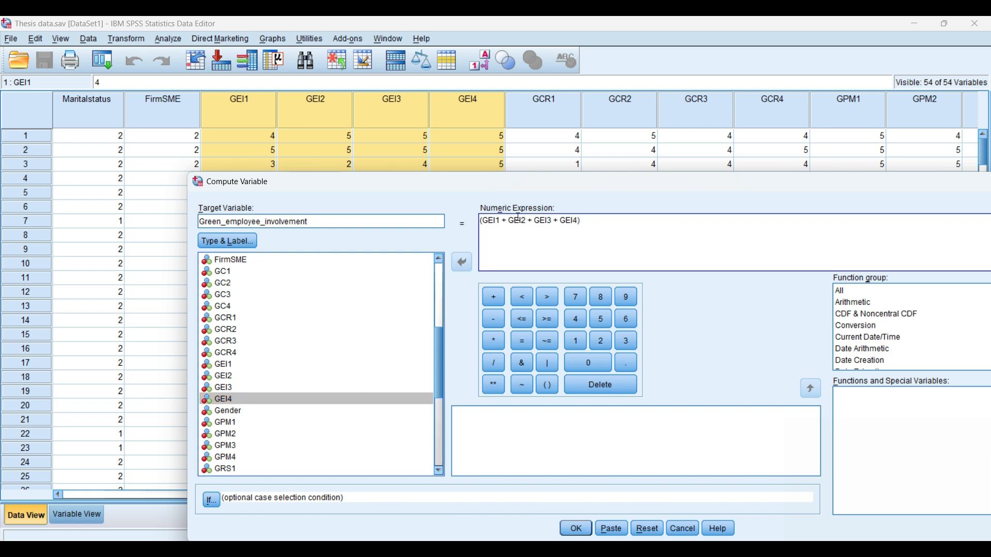
# Divide the summed expression by 4 and run the computation
pyautogui.click(583, 220)
pyautogui.write('/4')
pyautogui.click(582, 526)
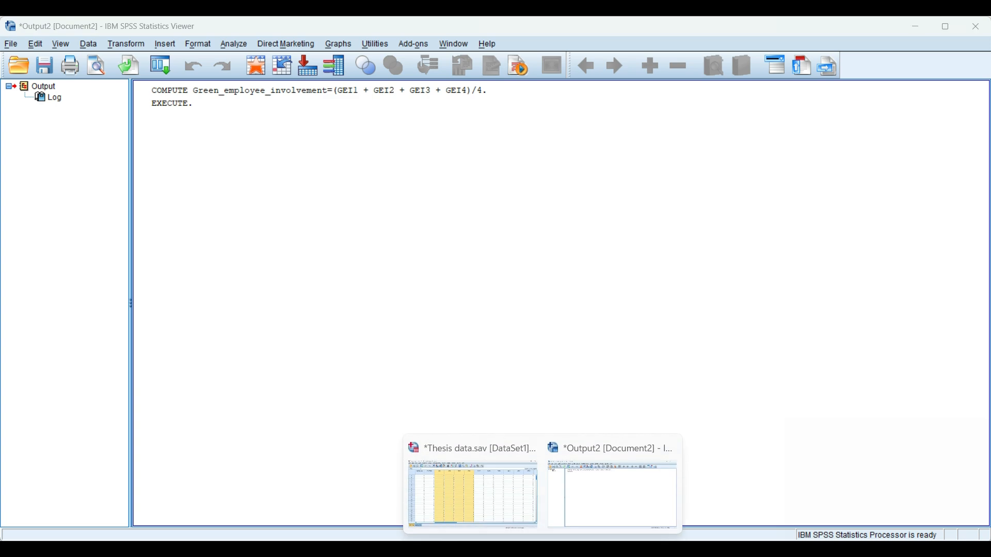
# Return to the data file, scroll to the new Green_employee_involvement column, and save the dataset
pyautogui.click(484, 488)
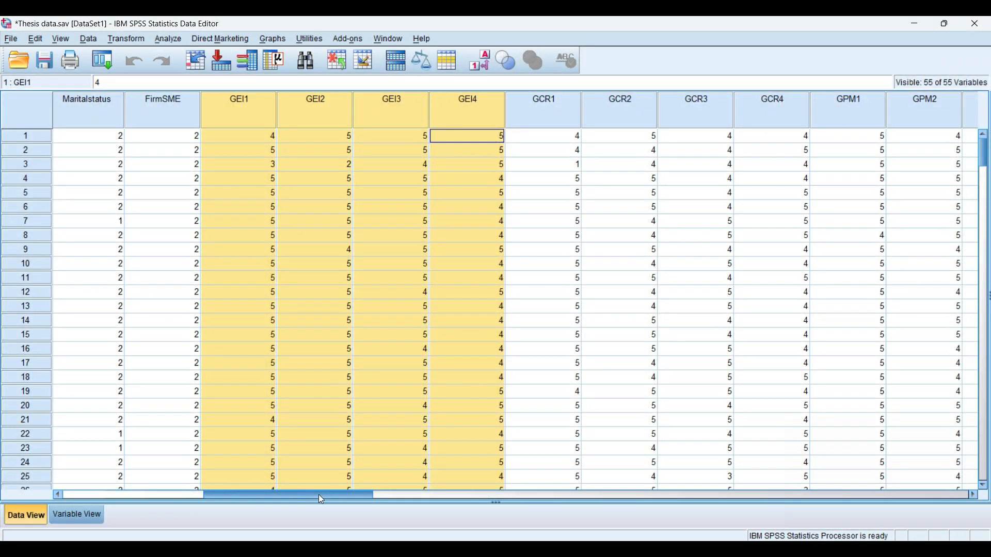
pyautogui.moveTo(319, 494); pyautogui.dragTo(853, 494)
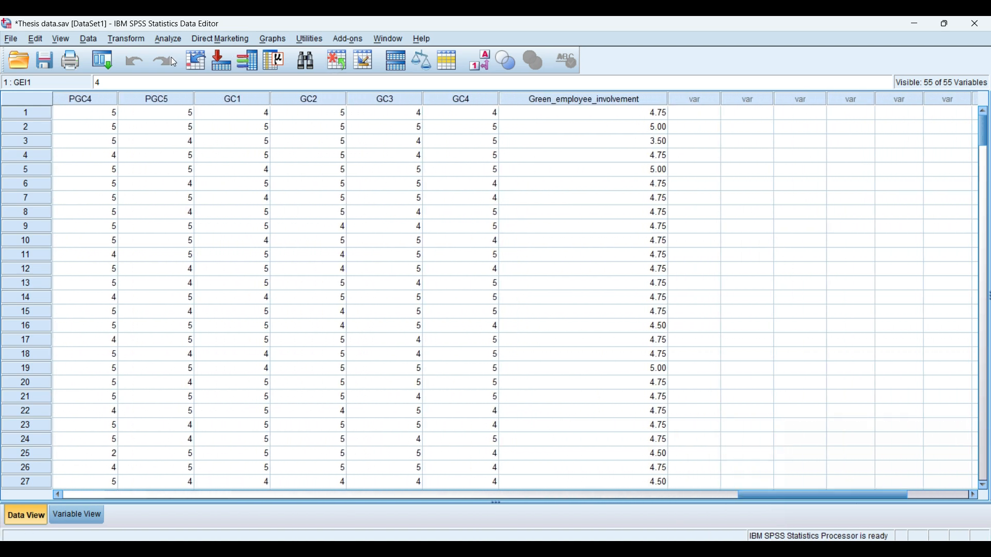
pyautogui.click(44, 61)
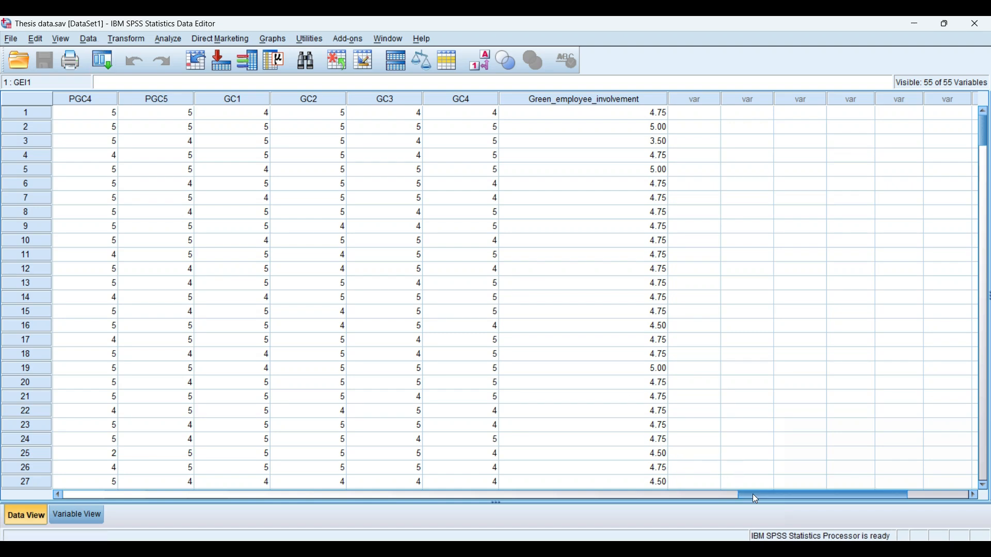
# Highlight the GCR1 to GCR4 columns and check the Green compensation and reward items in the questionnaire
pyautogui.moveTo(752, 494); pyautogui.dragTo(237, 500)
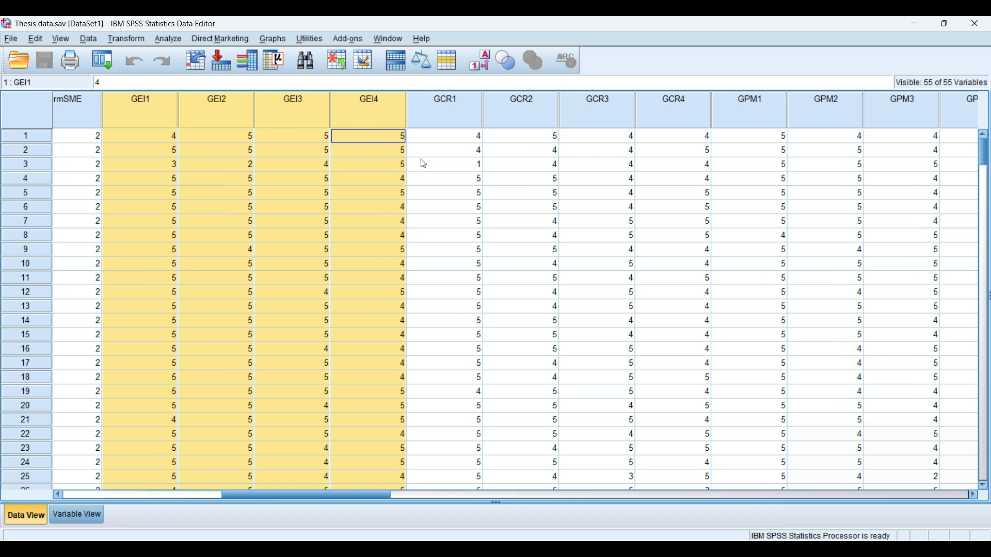
pyautogui.click(472, 120)
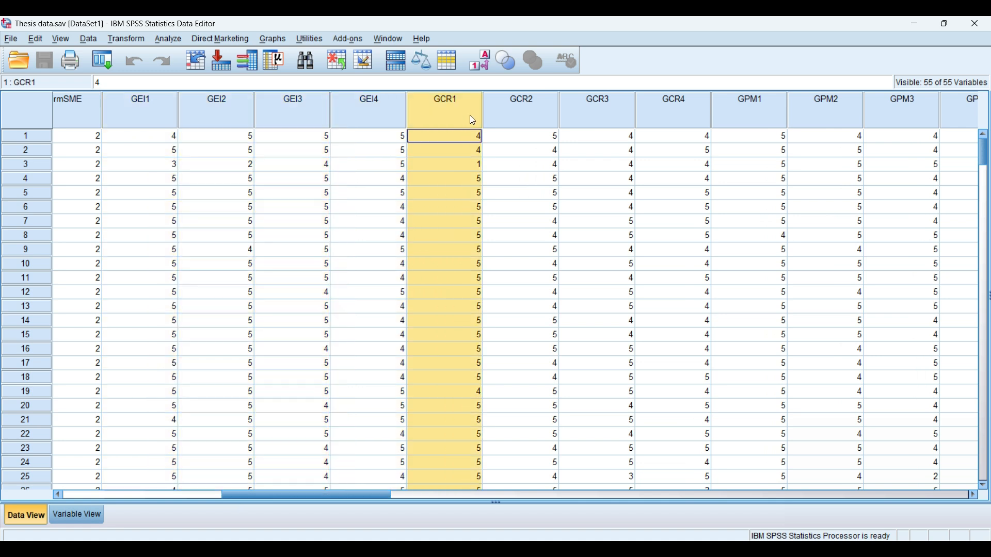
pyautogui.moveTo(482, 120); pyautogui.dragTo(656, 120)
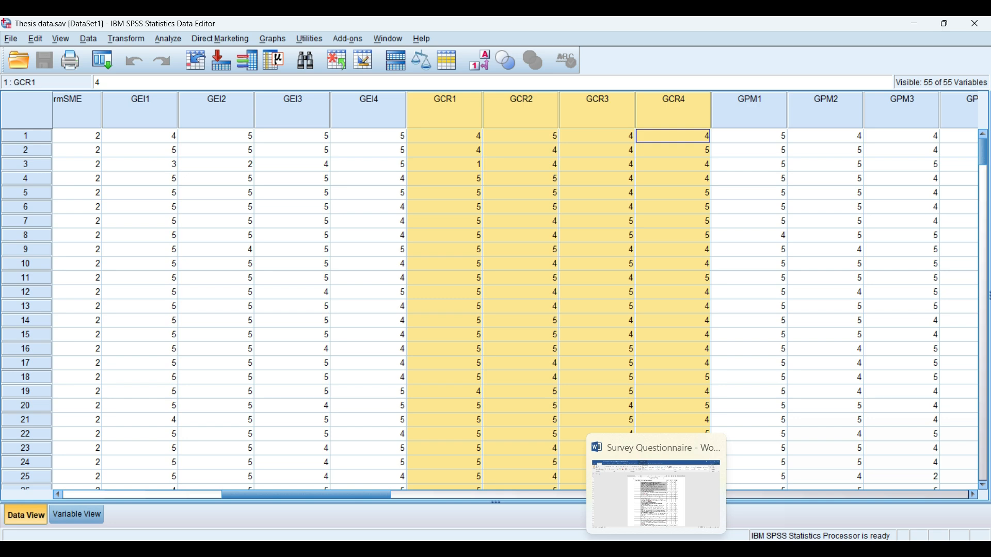
pyautogui.click(656, 549)
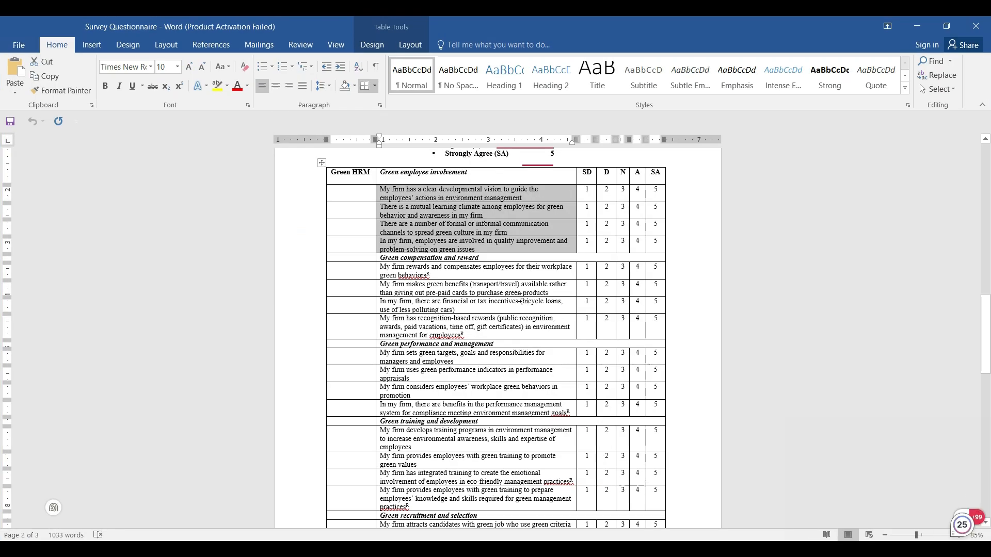
pyautogui.moveTo(415, 258); pyautogui.dragTo(405, 258)
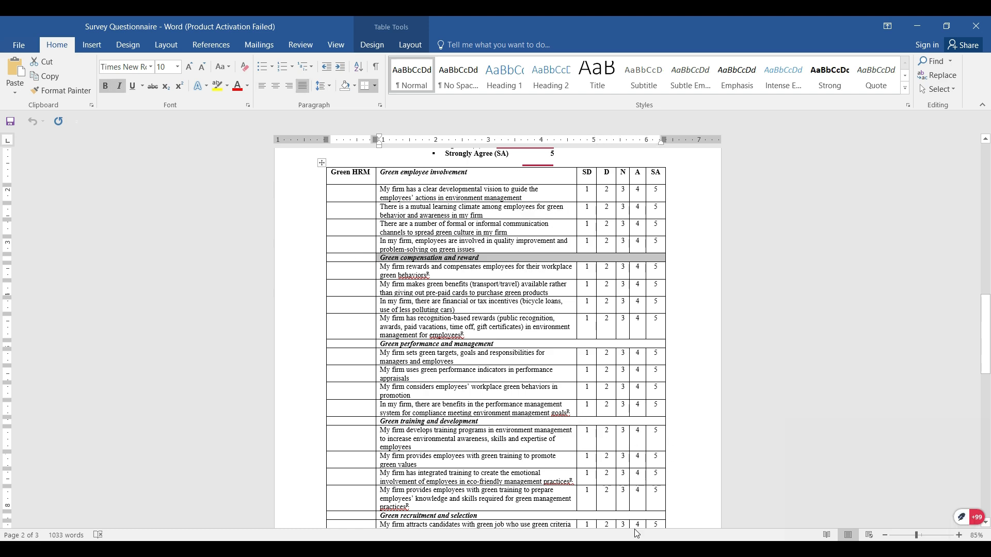
pyautogui.click(679, 550)
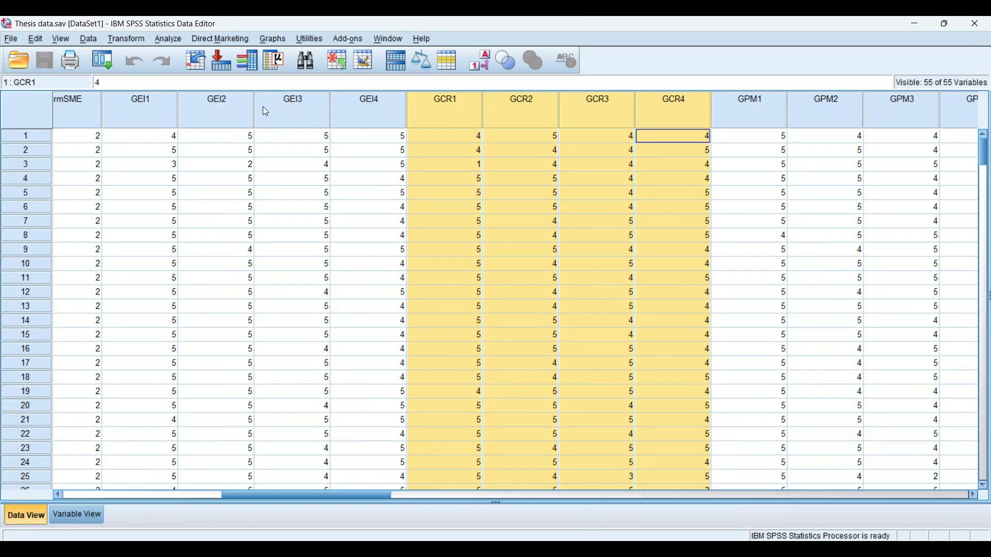
# Open Compute Variable and name the target variable Green_compensation_and_reward
pyautogui.click(126, 39)
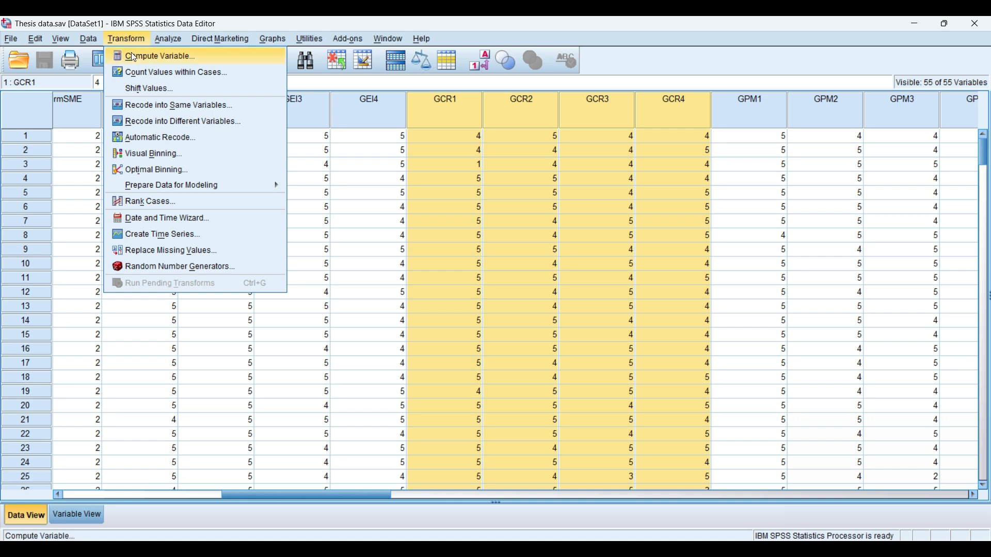
pyautogui.click(132, 54)
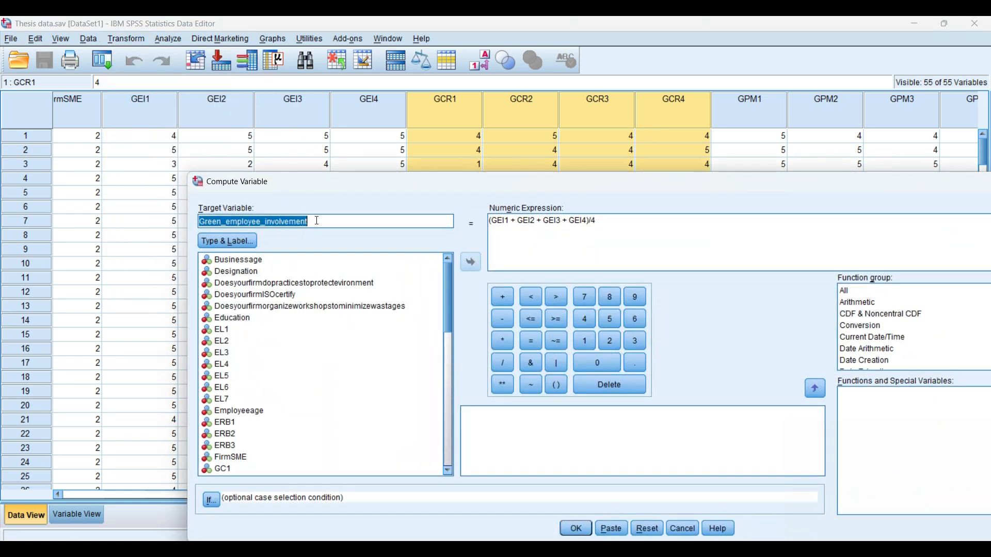
pyautogui.write('Green')
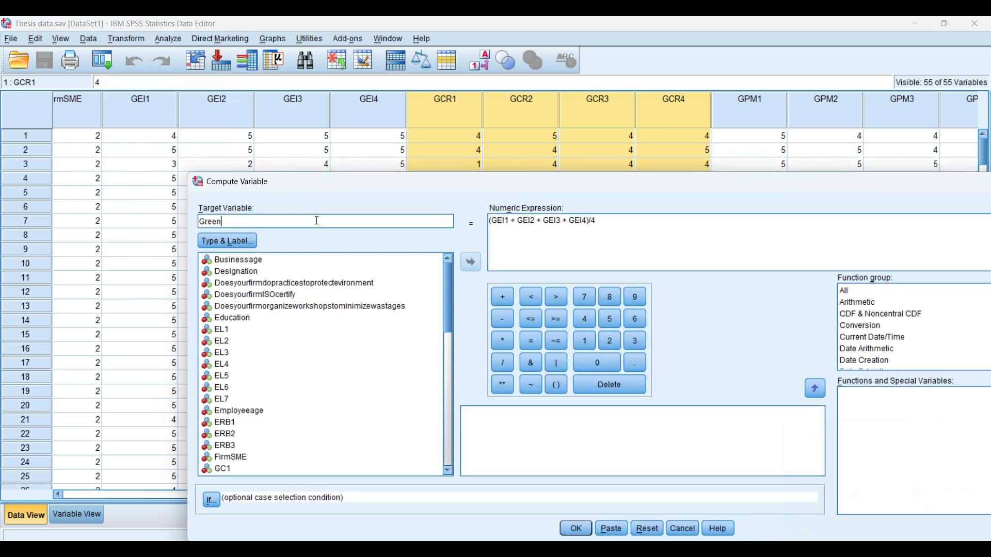
pyautogui.write('_compensation_and_reward')
# Clear the previous numeric expression and start a parenthesised sum with GCR1 +
pyautogui.moveTo(601, 220); pyautogui.dragTo(488, 220)
pyautogui.press('BackSpace')
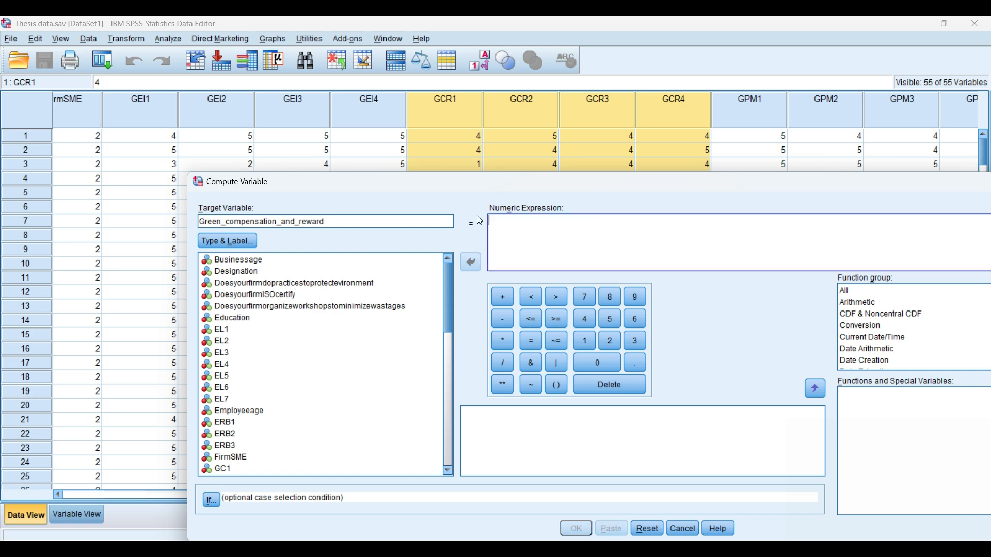
pyautogui.click(548, 383)
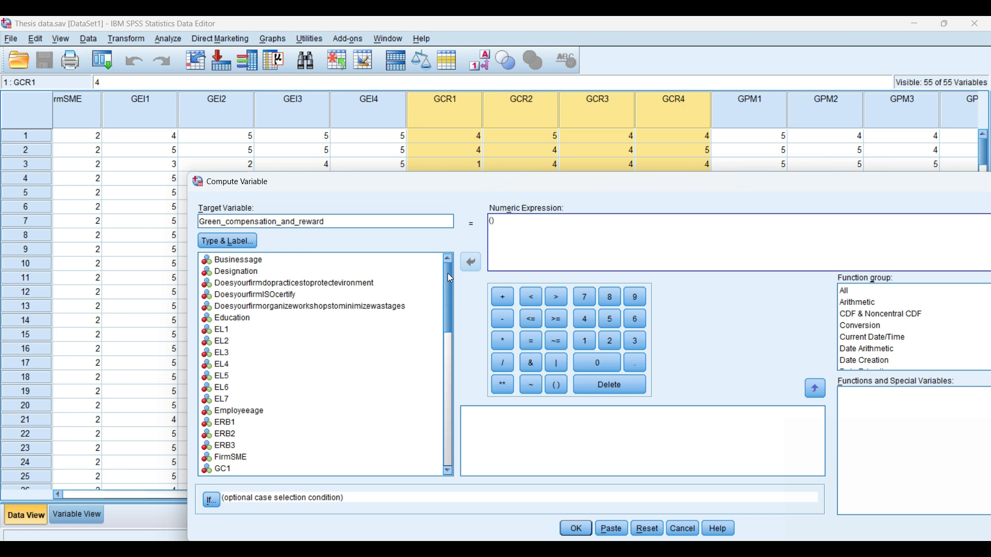
pyautogui.moveTo(450, 278); pyautogui.dragTo(451, 336)
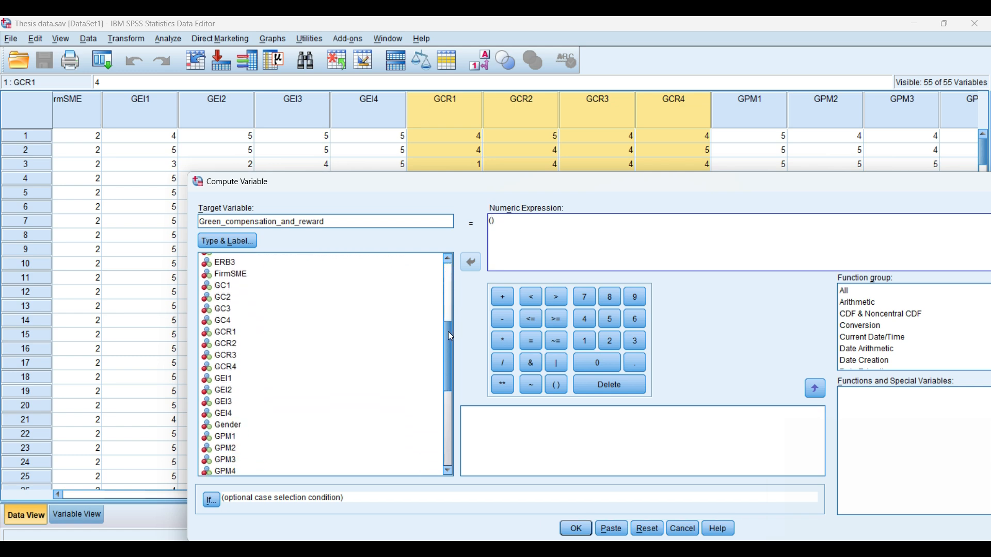
pyautogui.click(230, 332)
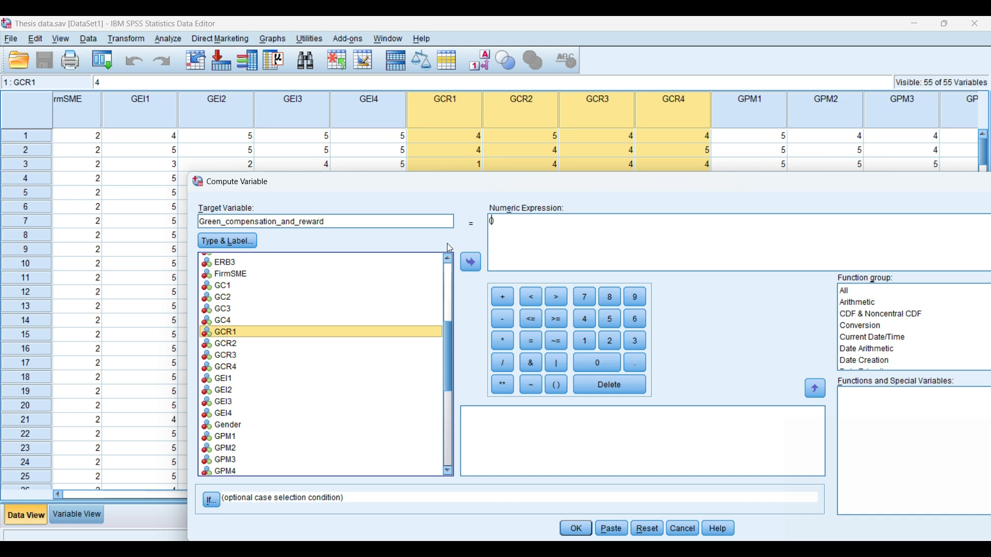
pyautogui.click(473, 265)
pyautogui.click(500, 295)
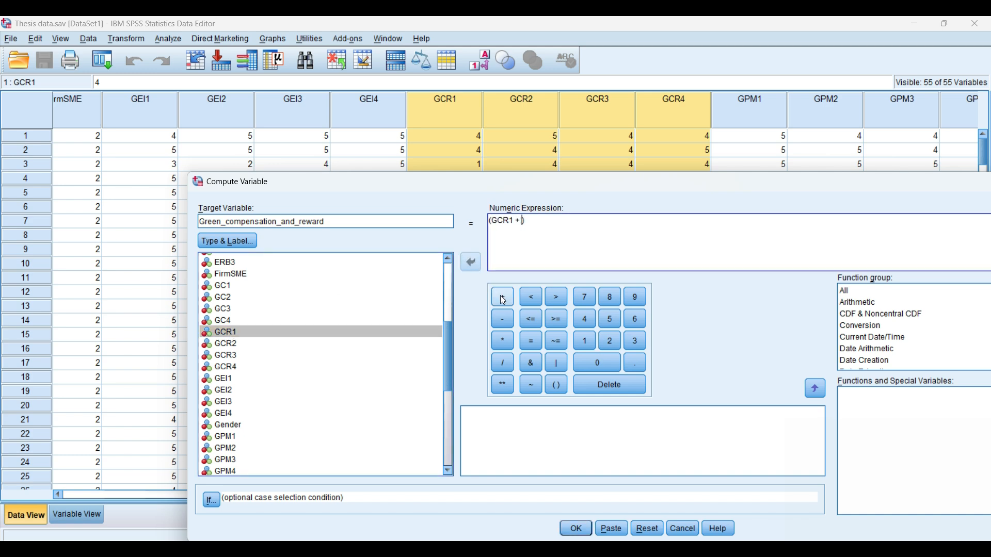
# Add GCR2, GCR3 and GCR4 to the sum inside the parentheses, giving (GCR1 + GCR2 + GCR3 + GCR4)
pyautogui.click(241, 344)
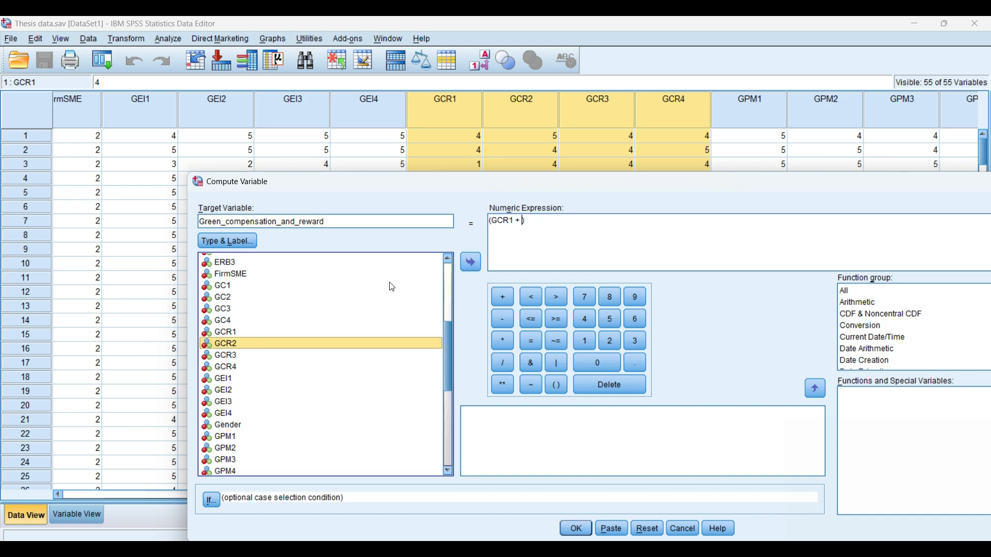
pyautogui.click(468, 264)
pyautogui.click(500, 299)
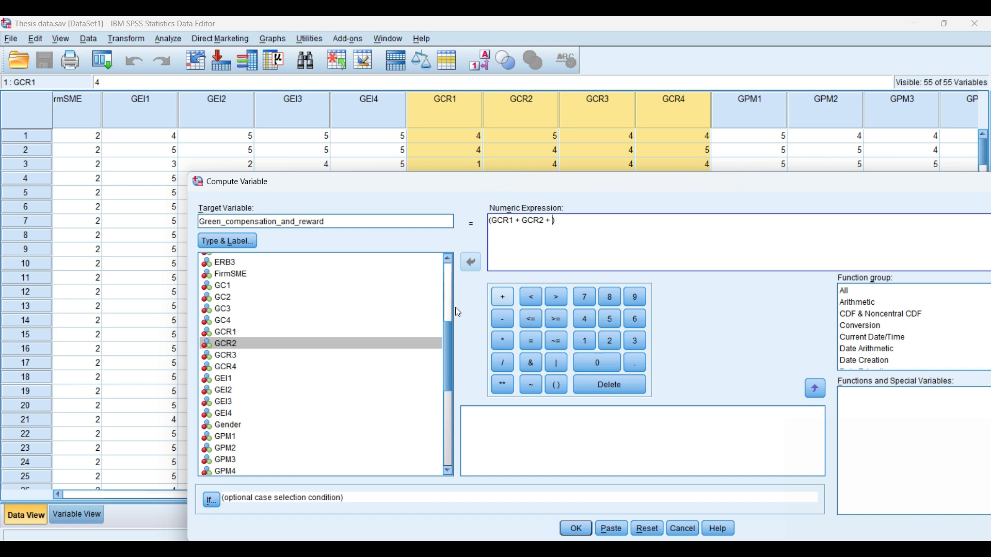
pyautogui.click(249, 355)
pyautogui.click(473, 263)
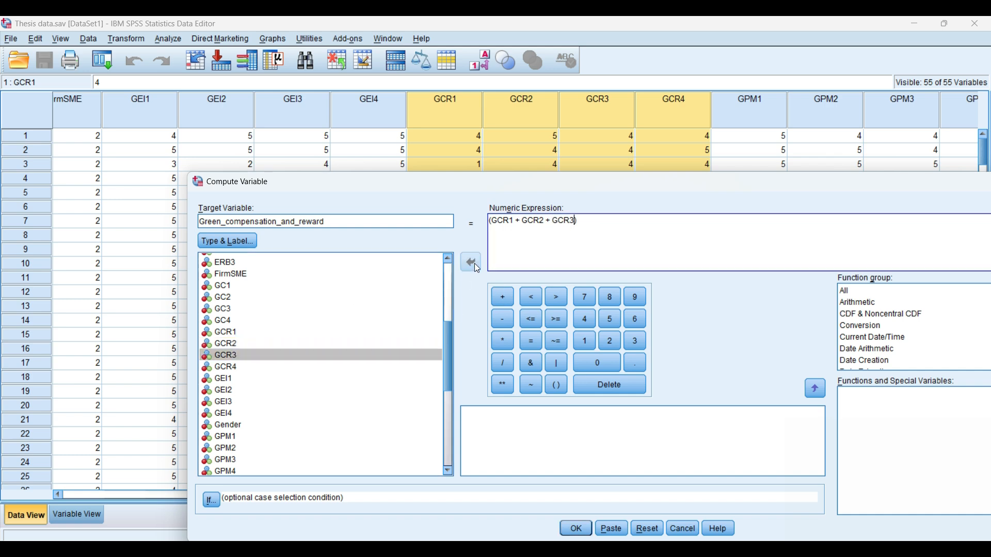
pyautogui.click(507, 296)
pyautogui.click(241, 367)
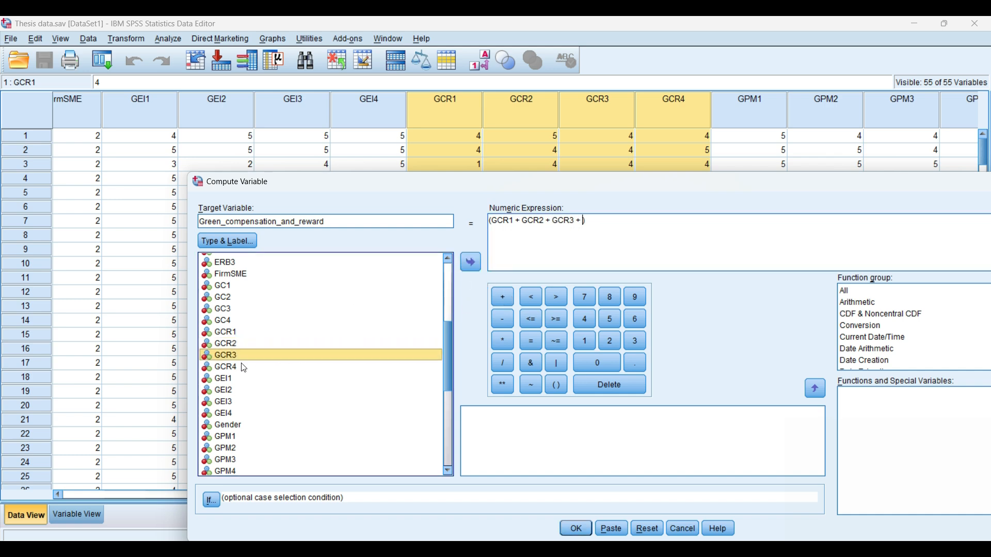
pyautogui.click(471, 263)
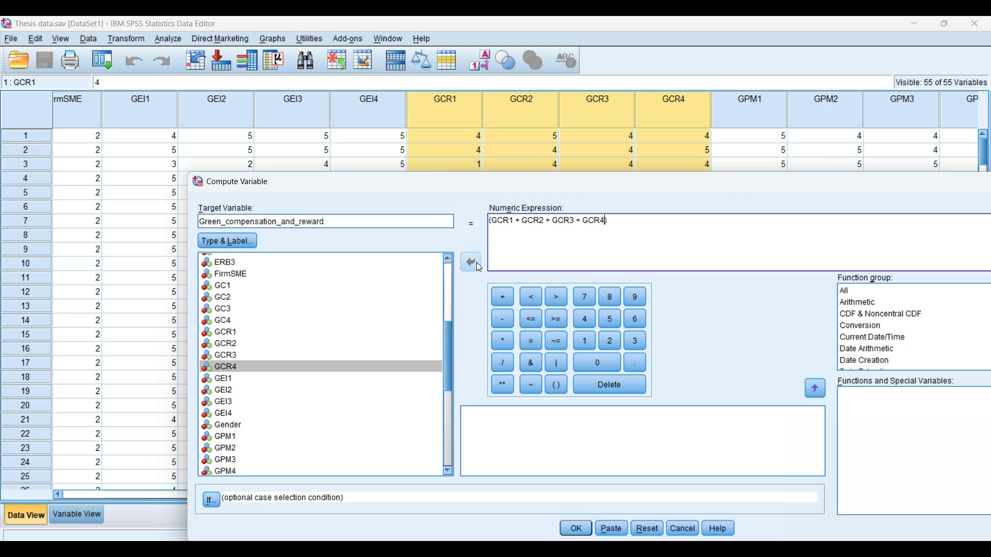
pyautogui.press('Right')
# Divide the summed expression by 4 and run the computation
pyautogui.click(502, 362)
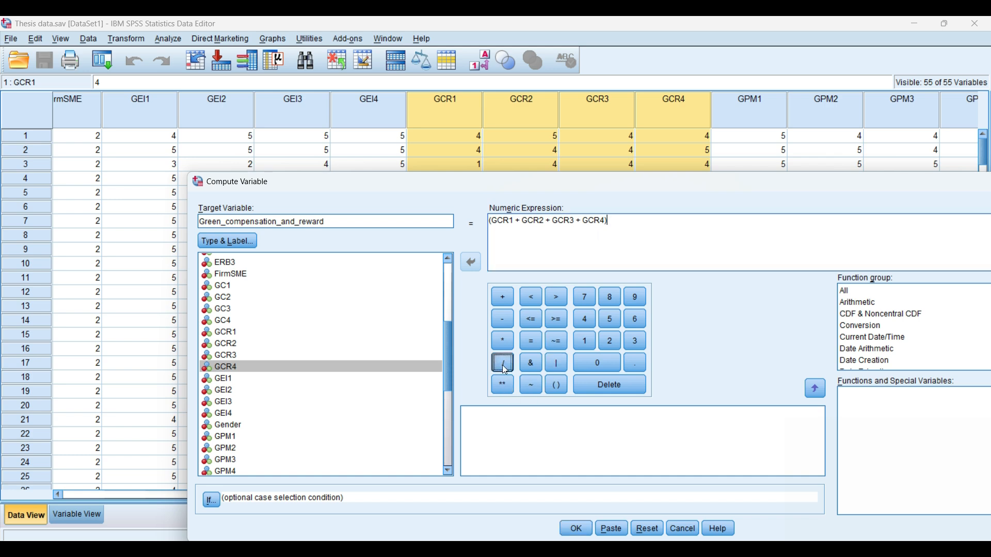
pyautogui.click(586, 320)
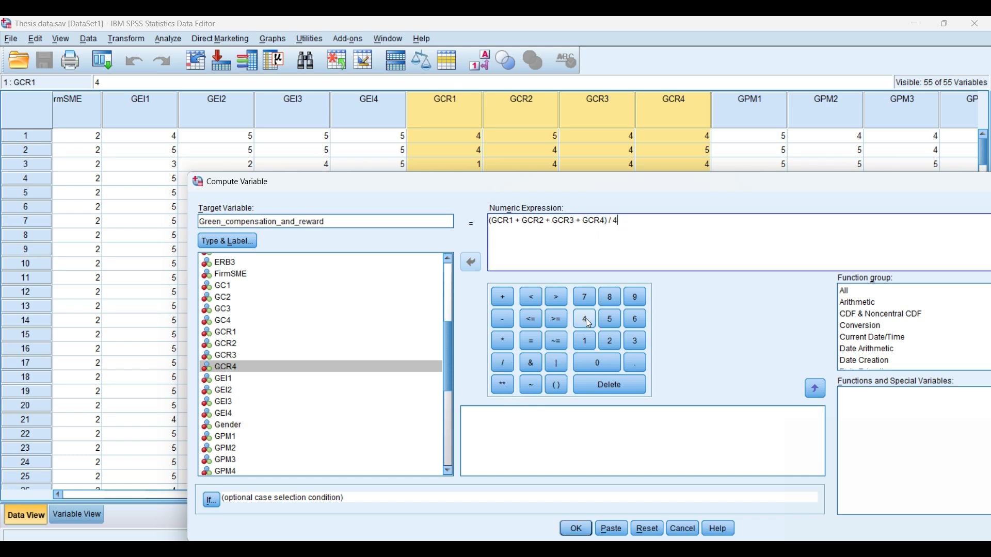
pyautogui.click(576, 528)
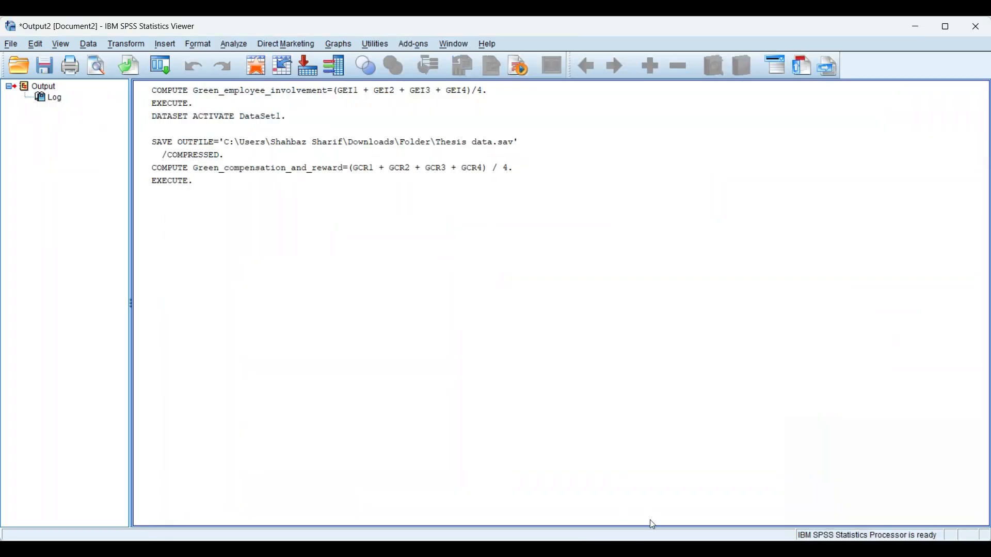
# Return to the data file, save the dataset, and highlight the new Green_compensation_and_reward column
pyautogui.moveTo(542, 549)
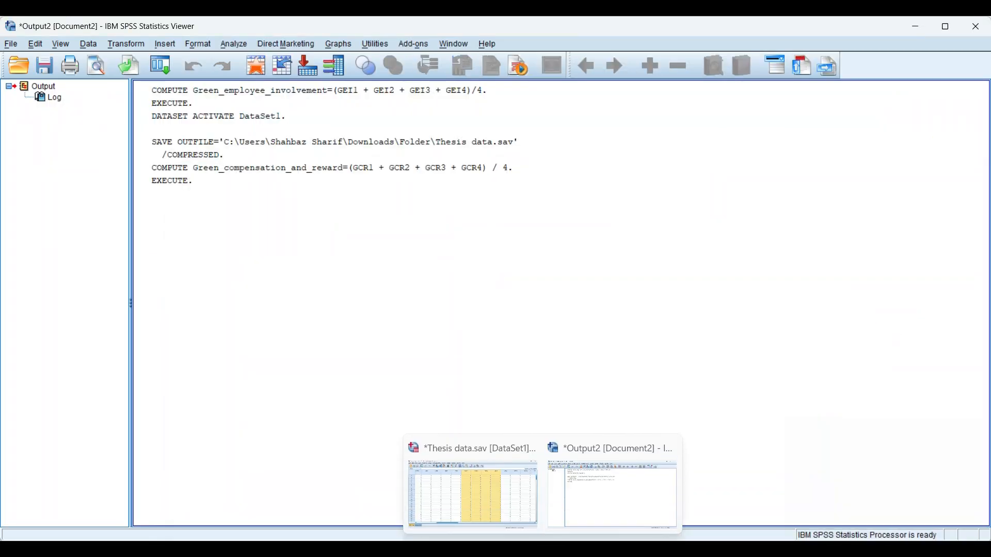
pyautogui.click(496, 501)
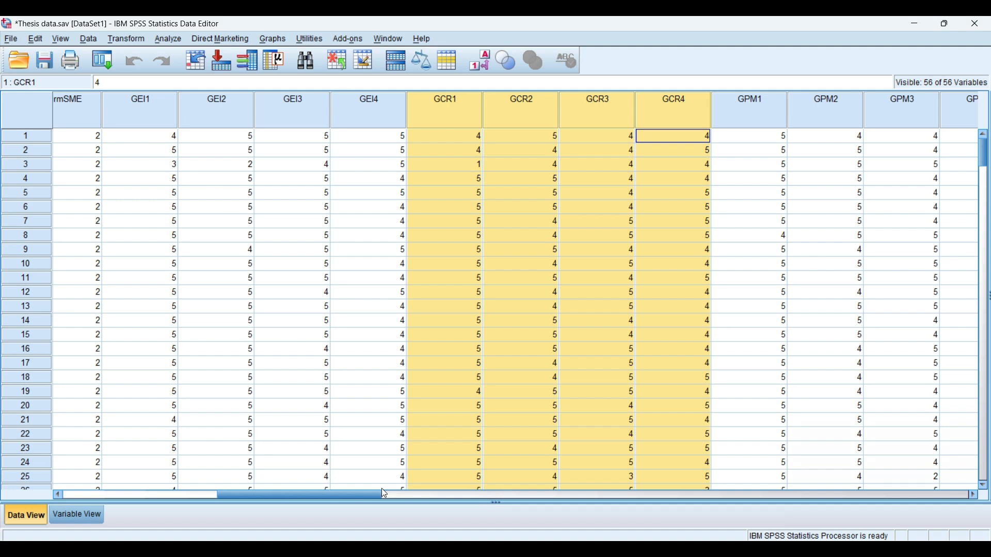
pyautogui.click(42, 63)
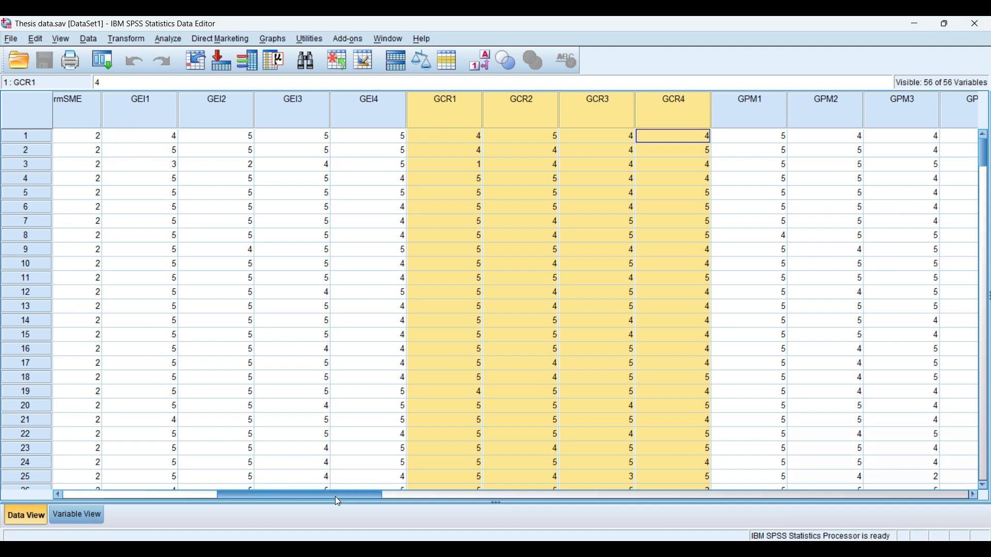
pyautogui.moveTo(324, 493); pyautogui.dragTo(874, 479)
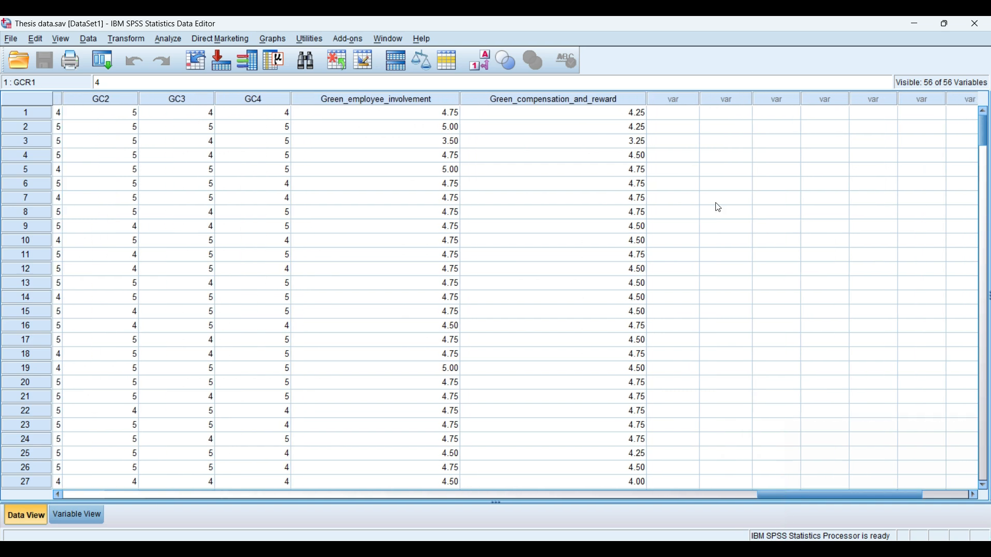
pyautogui.click(617, 97)
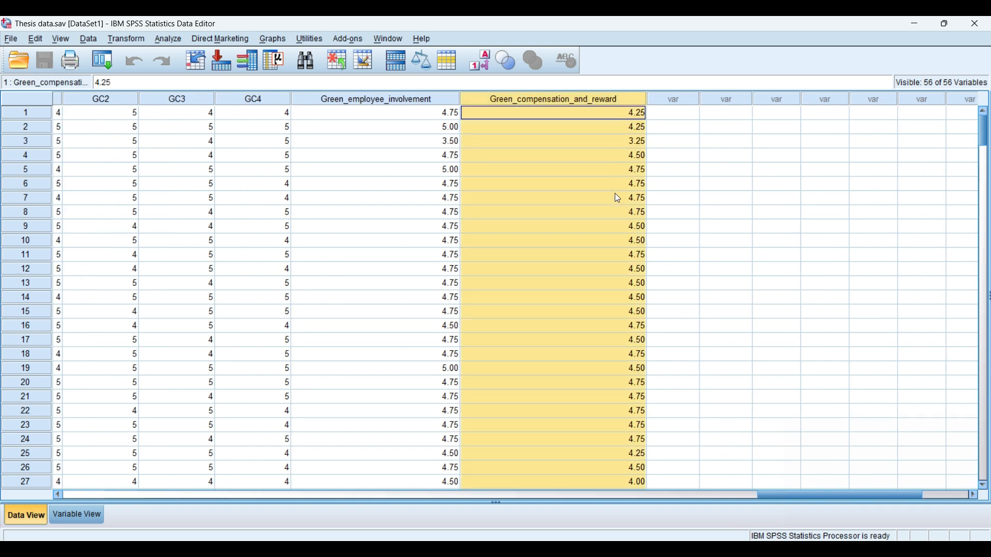